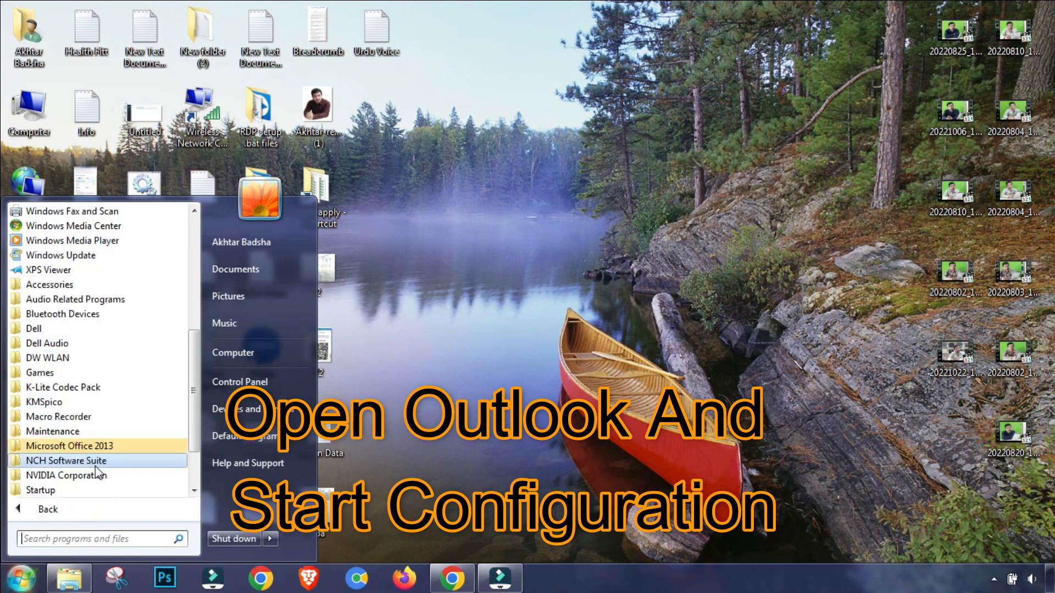
- Launch Outlook 2013 and begin adding an e-mail account from its welcome wizard
click(71, 372)
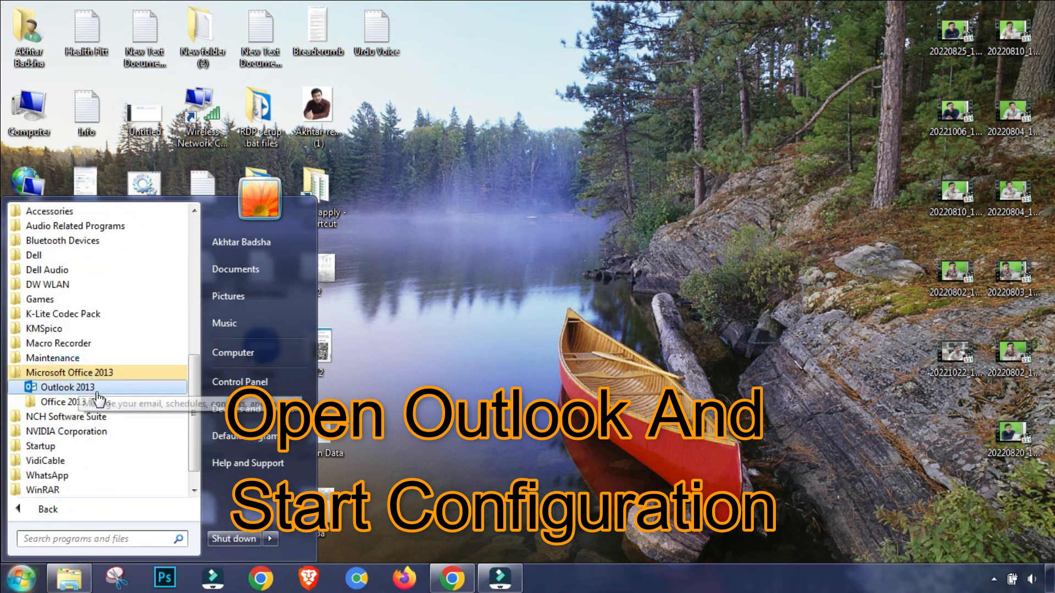
click(67, 387)
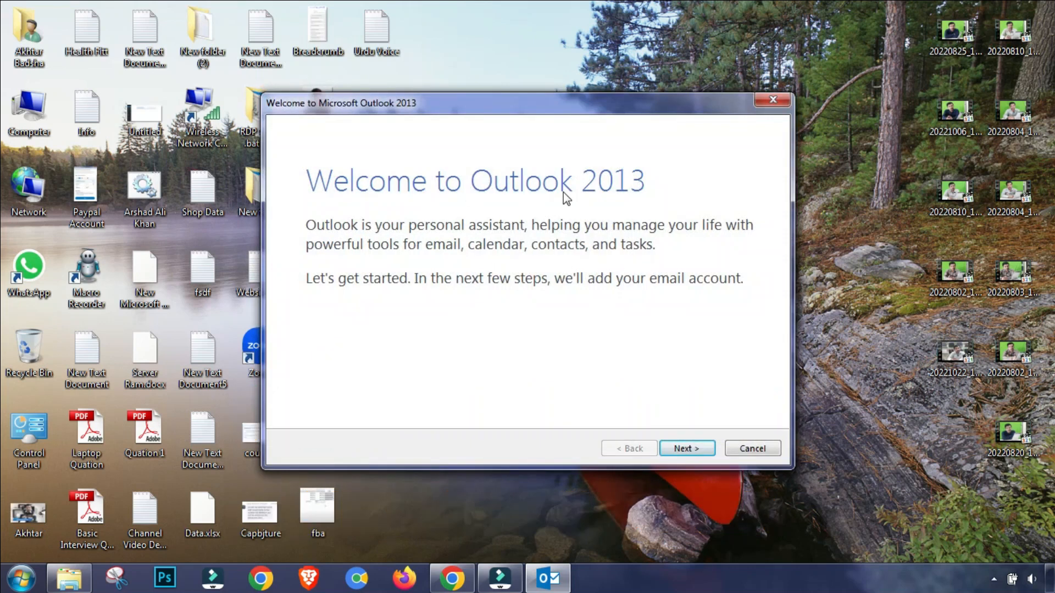
click(684, 448)
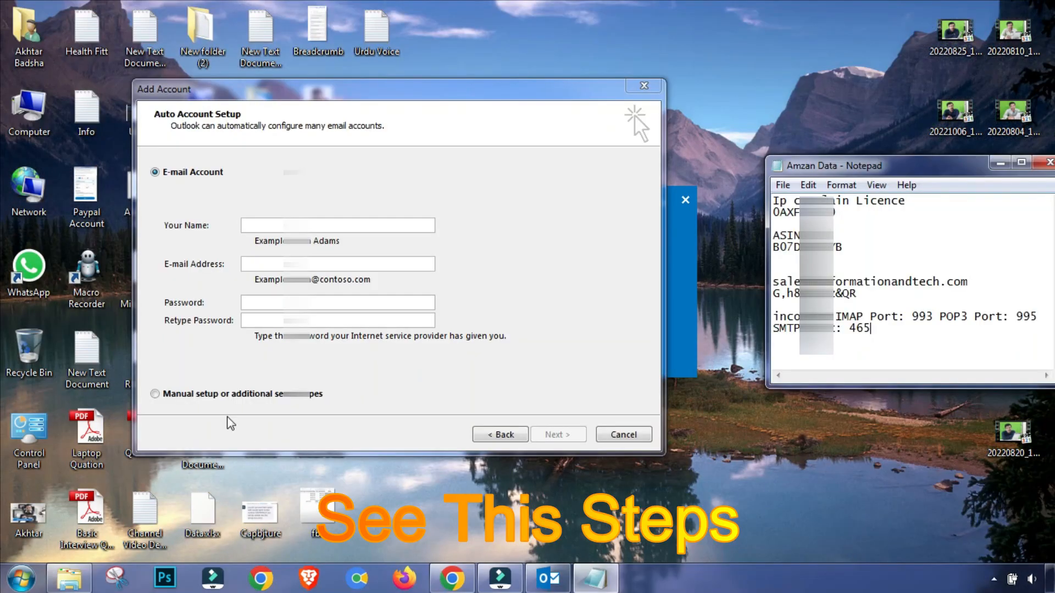
- Choose manual setup for the account and select POP or IMAP as the service
click(216, 394)
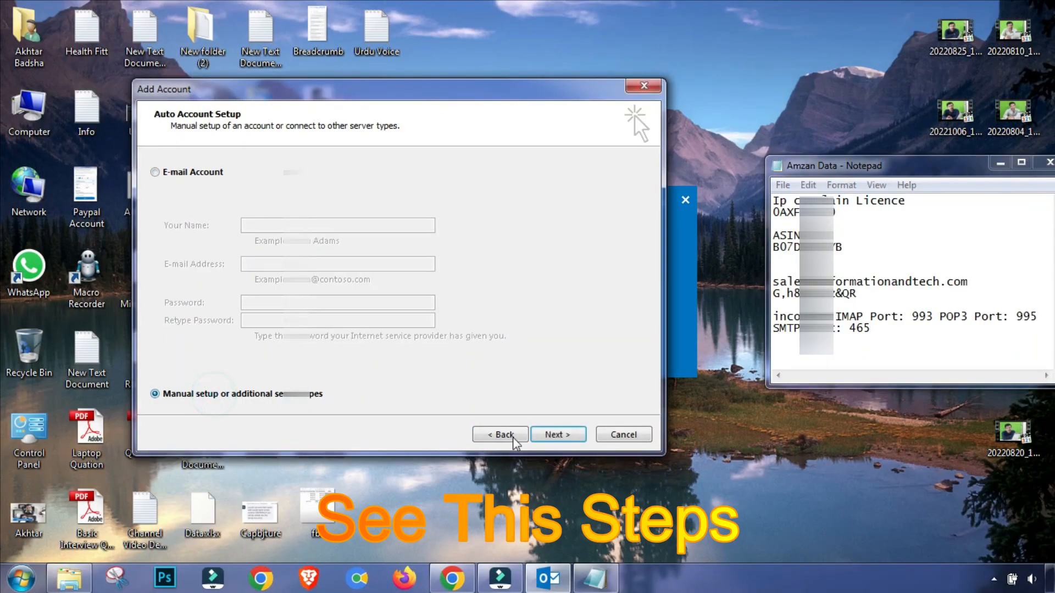
click(556, 435)
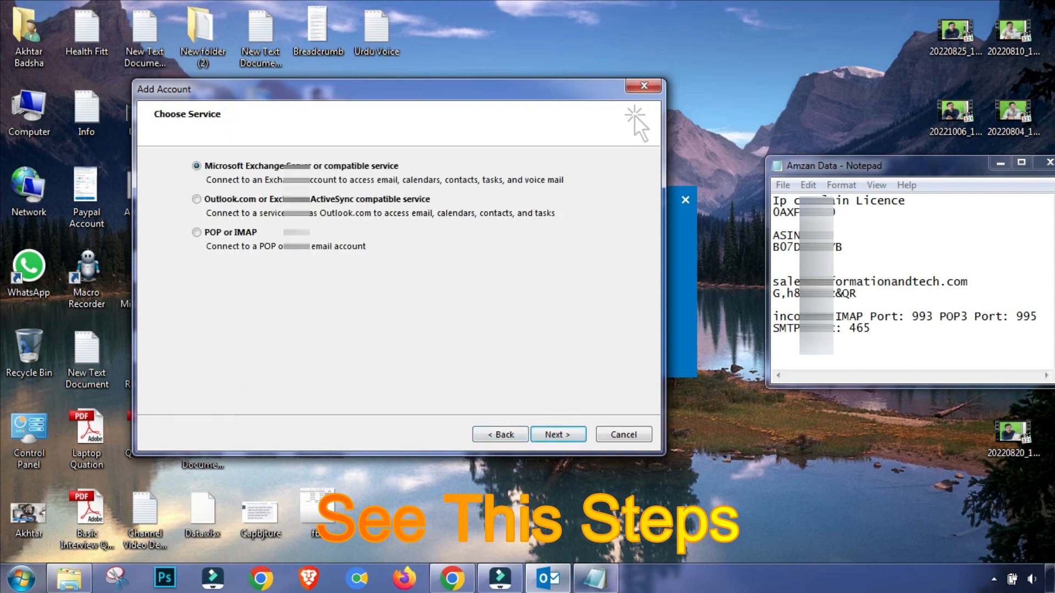
click(212, 237)
click(554, 435)
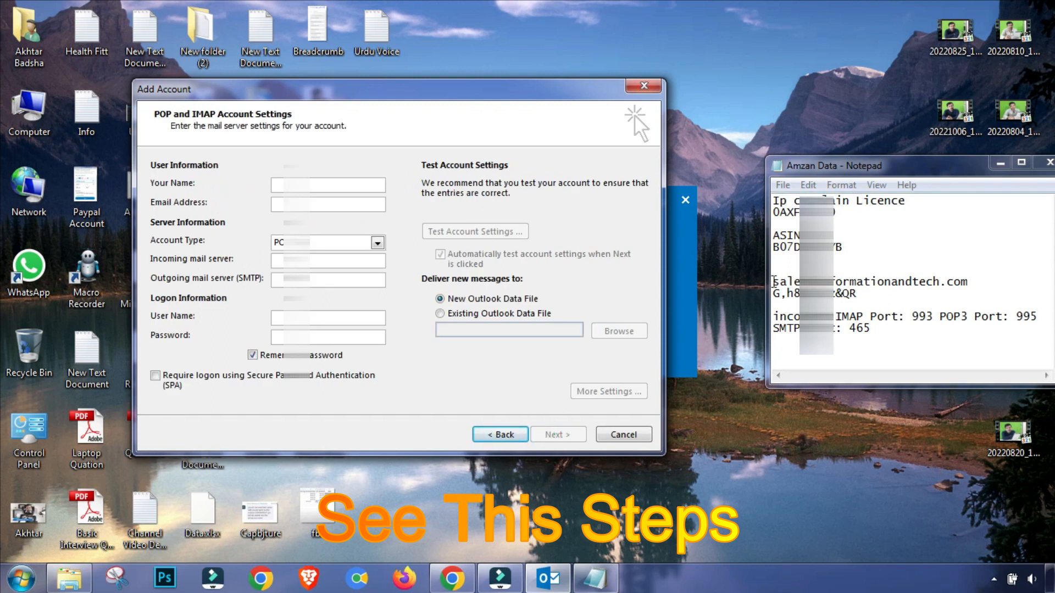
- Fill in the account's display name with the domain name from the notes, without .com, and separate it into words
drag(802, 281, 940, 280)
right_click(918, 286)
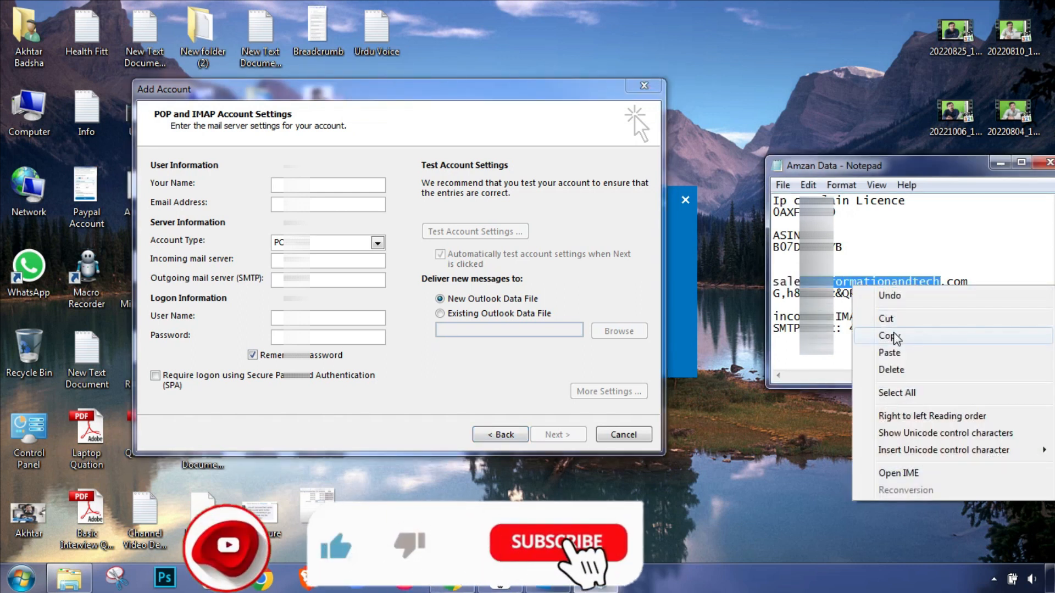
click(888, 336)
click(313, 185)
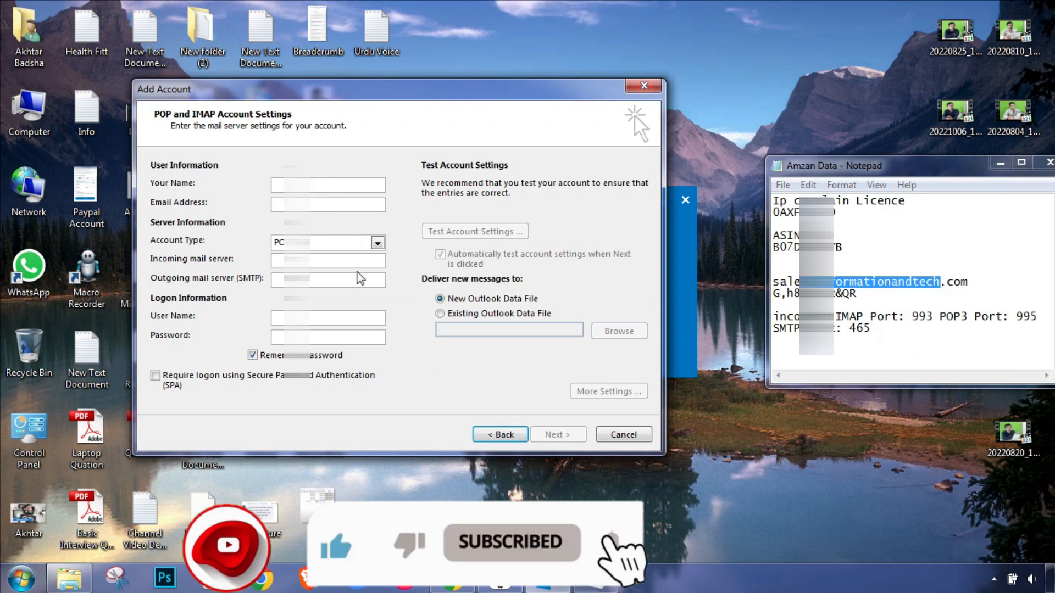
key(ctrl+v)
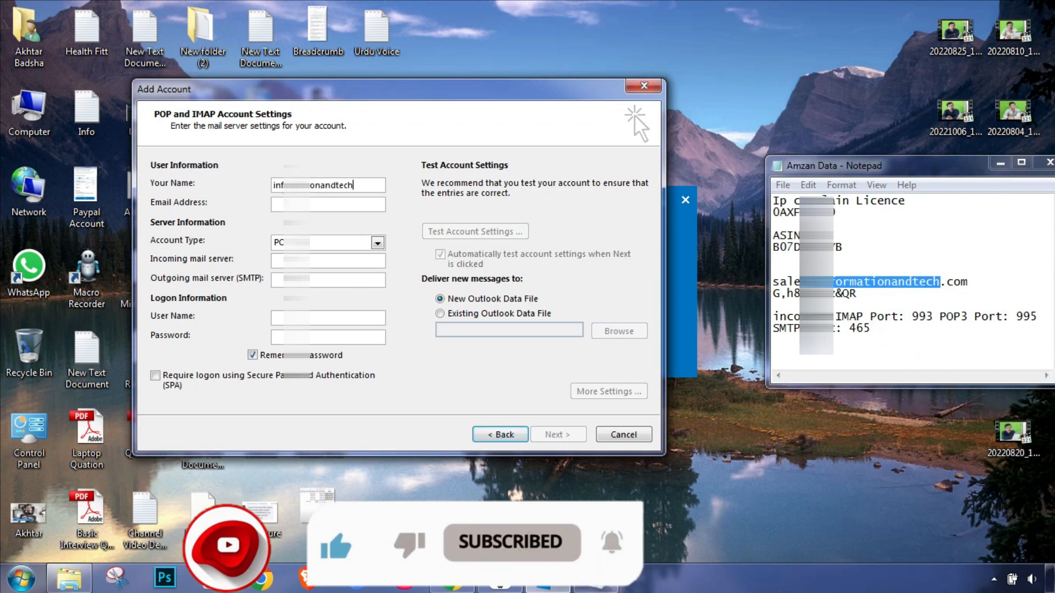
click(335, 187)
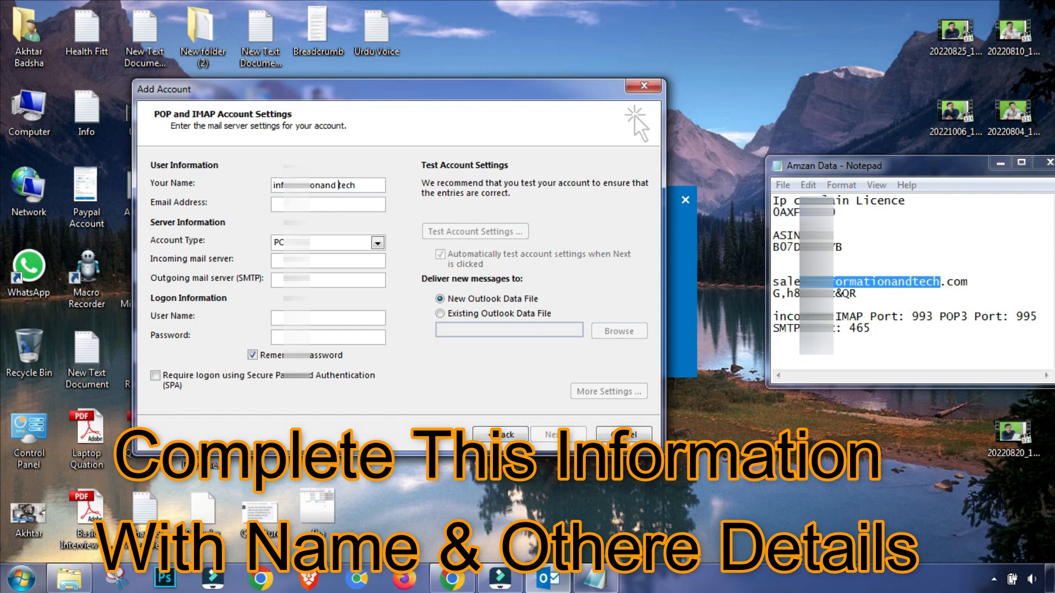
click(319, 188)
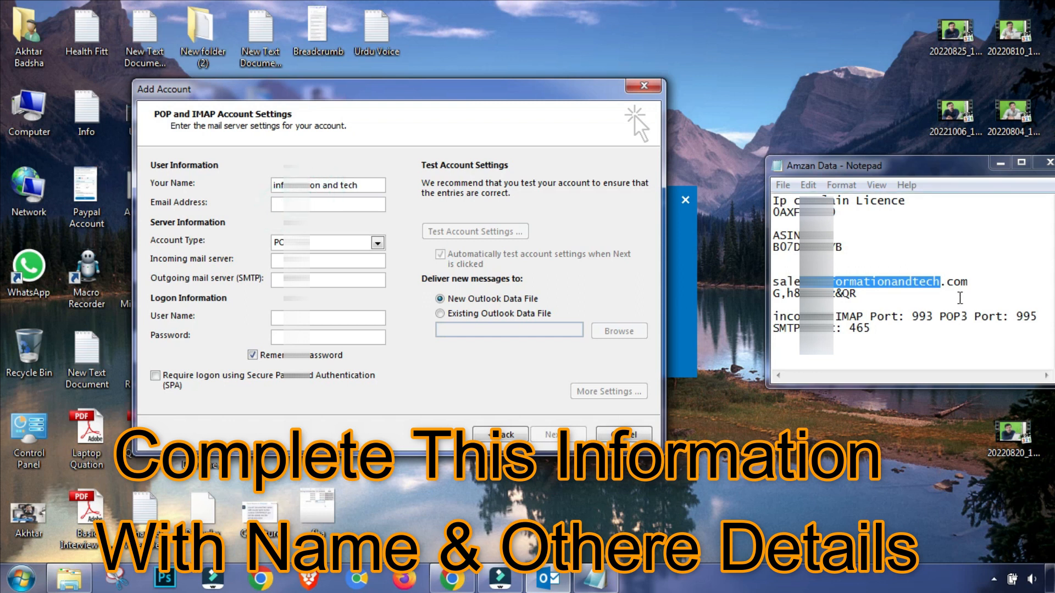
- Fill in the account's e-mail address from the notes and select POP3 as the account type
click(966, 283)
drag(974, 283, 775, 281)
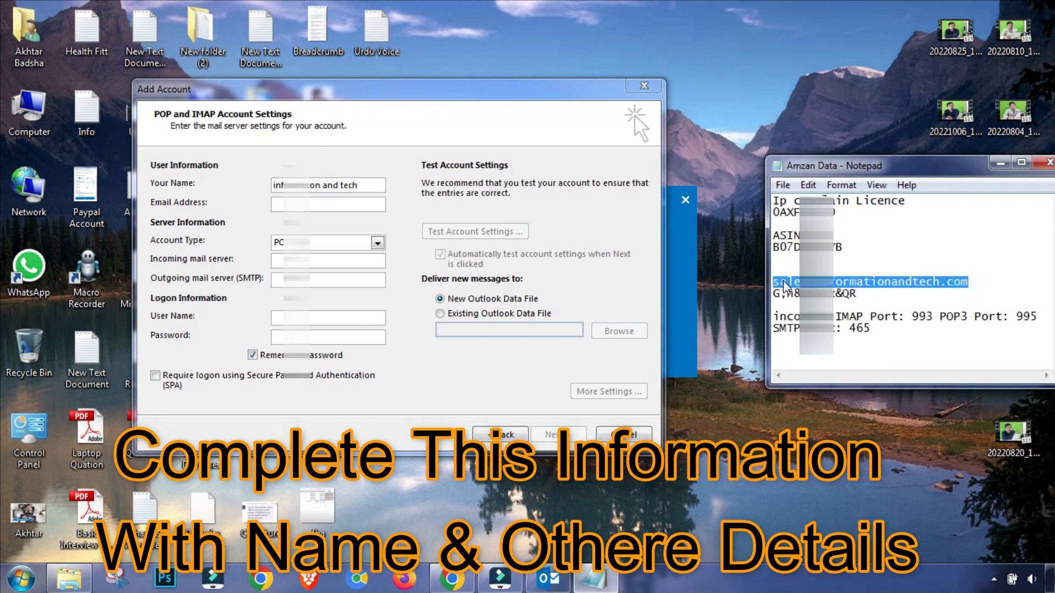
right_click(784, 285)
click(807, 328)
click(297, 205)
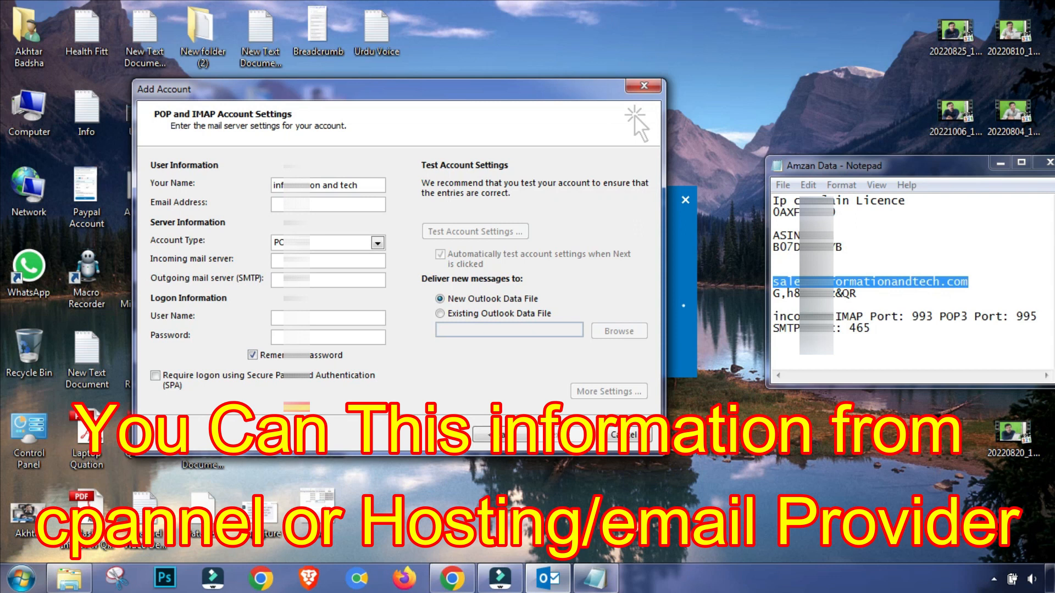
key(ctrl+v)
click(377, 243)
click(321, 256)
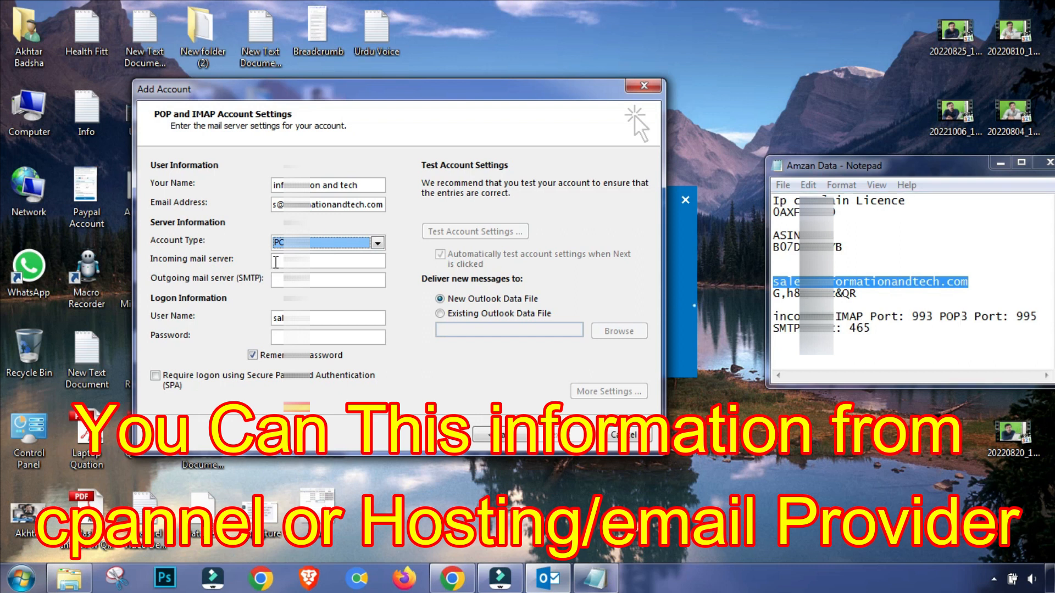
- Set both the incoming and outgoing mail servers to the domain part of the e-mail address in the notes
drag(968, 281, 801, 281)
right_click(836, 281)
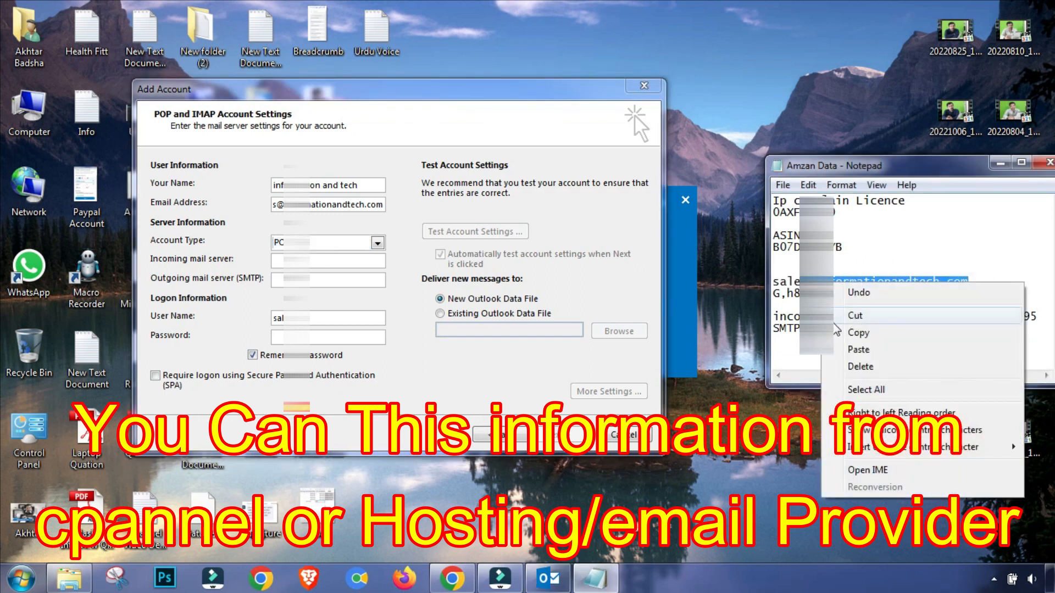
click(857, 332)
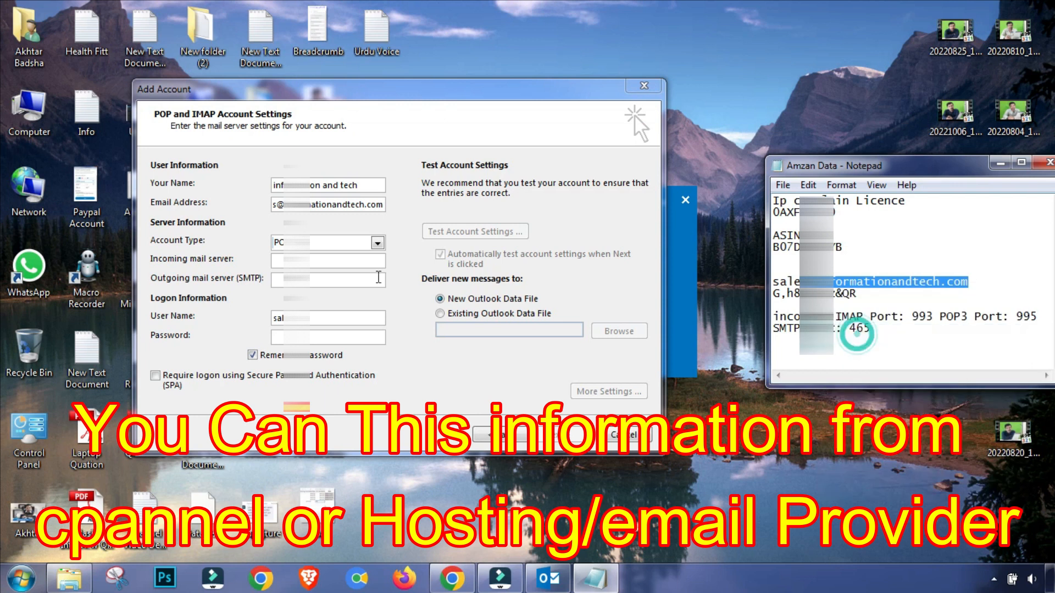
click(325, 261)
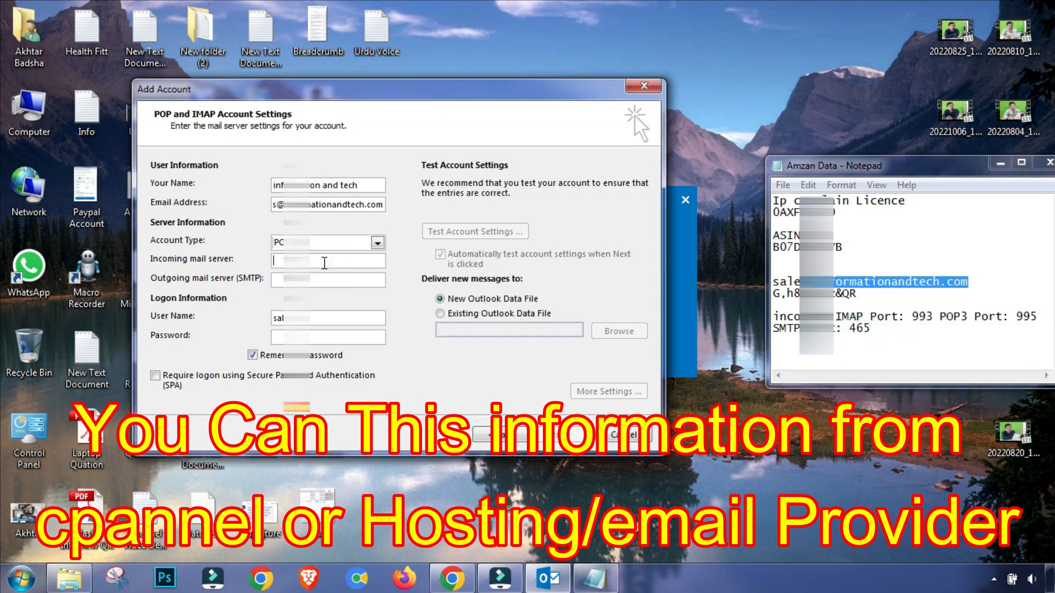
key(ctrl+v)
click(320, 284)
key(ctrl+v)
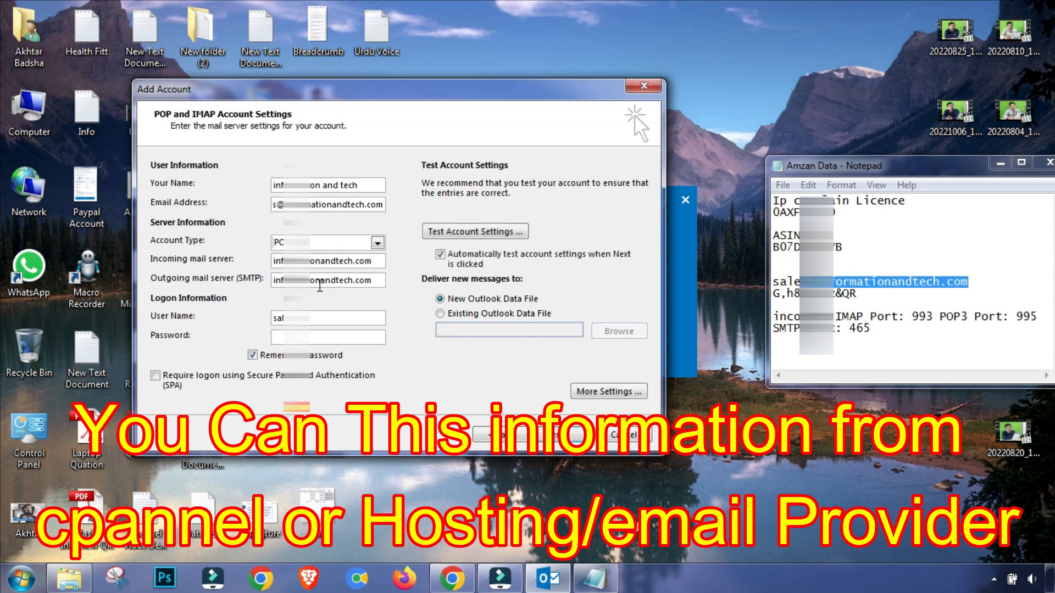
- Replace the logon user name with the full e-mail address copied from the account's user information
click(379, 206)
double_click(379, 207)
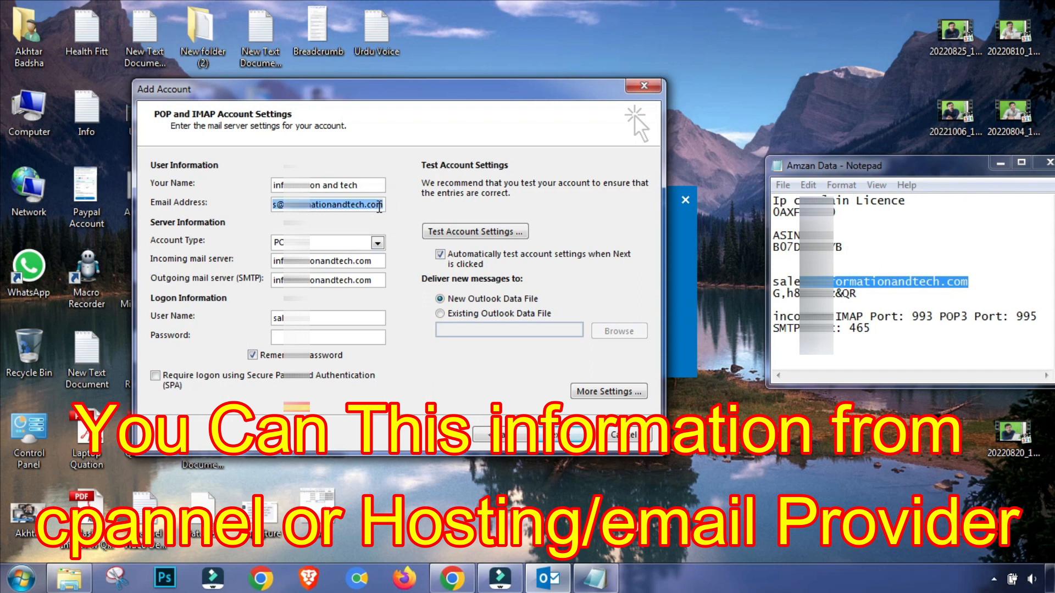
double_click(322, 318)
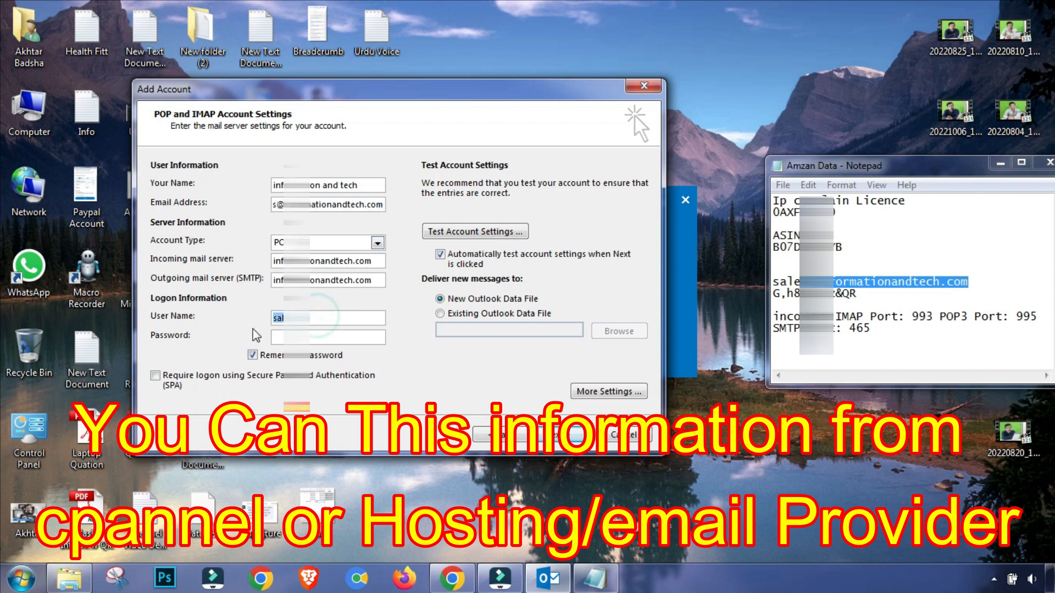
key(ctrl+v)
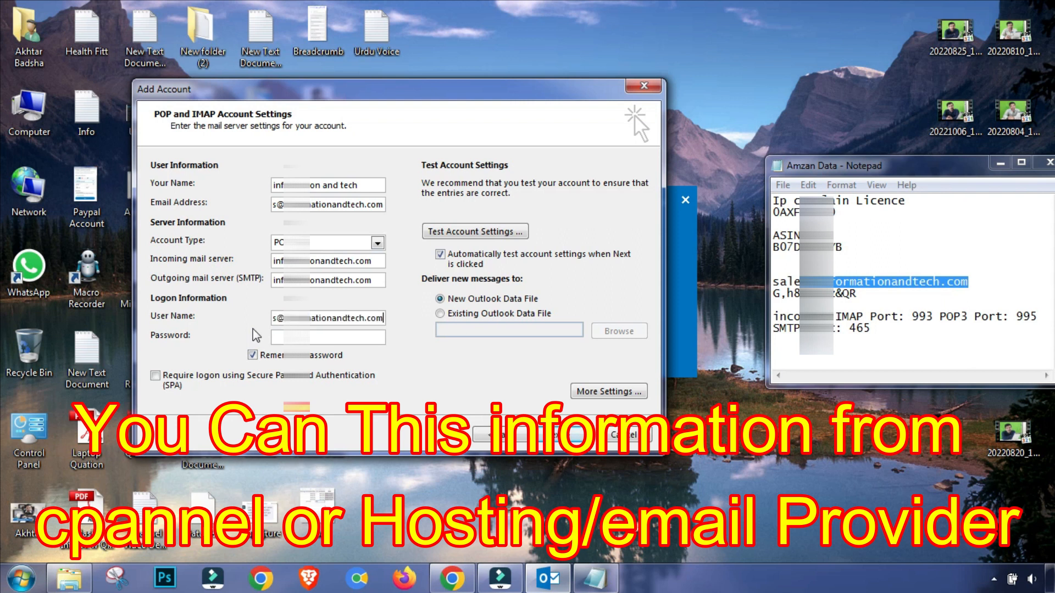
- Copy the account password from the notes into the logon password field
drag(869, 298, 777, 295)
right_click(777, 295)
click(802, 350)
click(316, 336)
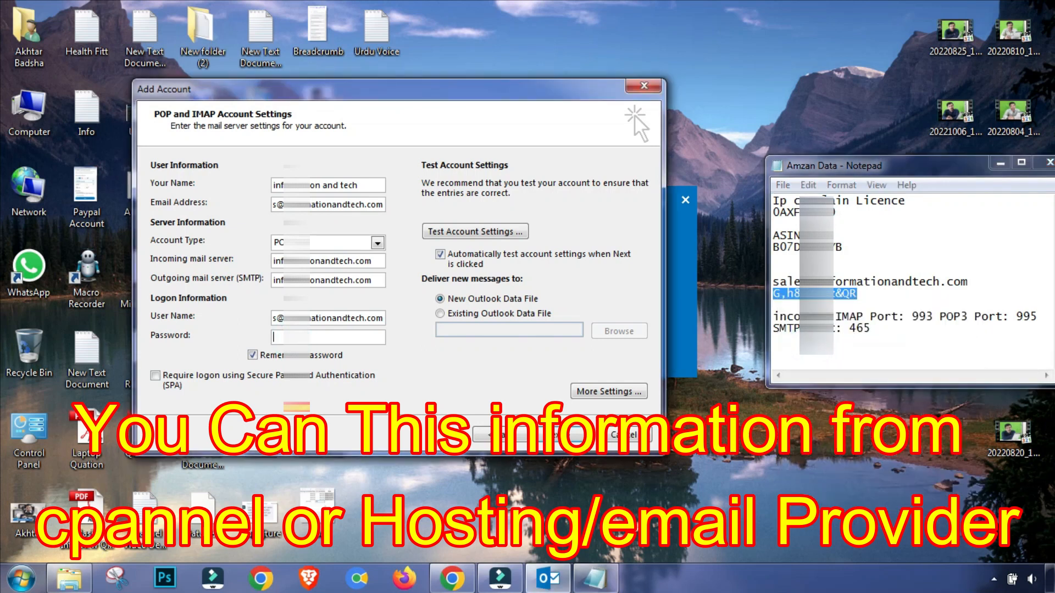
key(ctrl+v)
- In the additional account settings, shorten the mail account name to "sales" and require authentication for the outgoing server
click(610, 391)
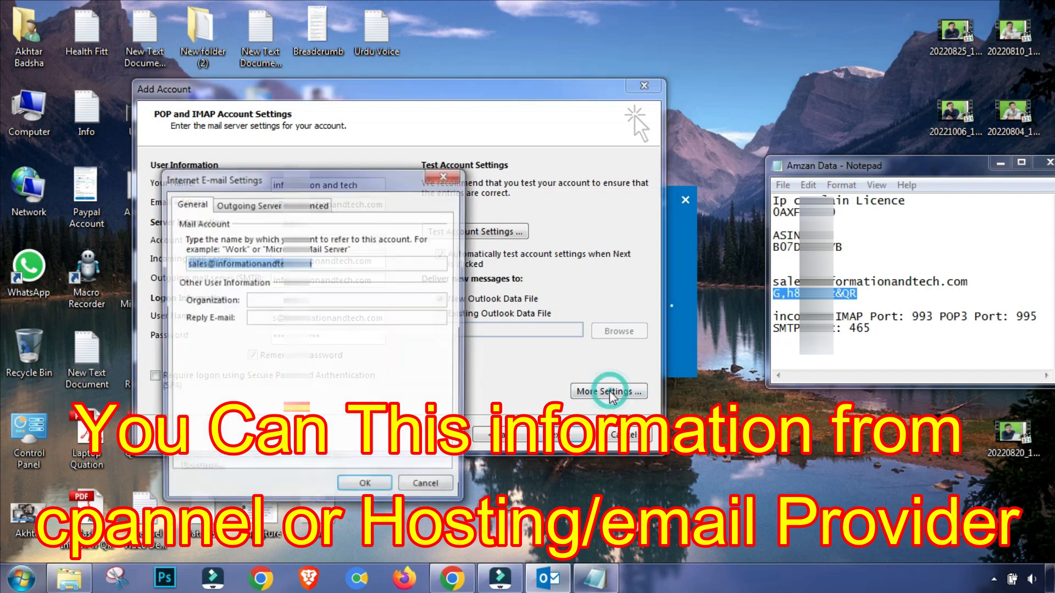
click(329, 263)
drag(330, 263, 210, 264)
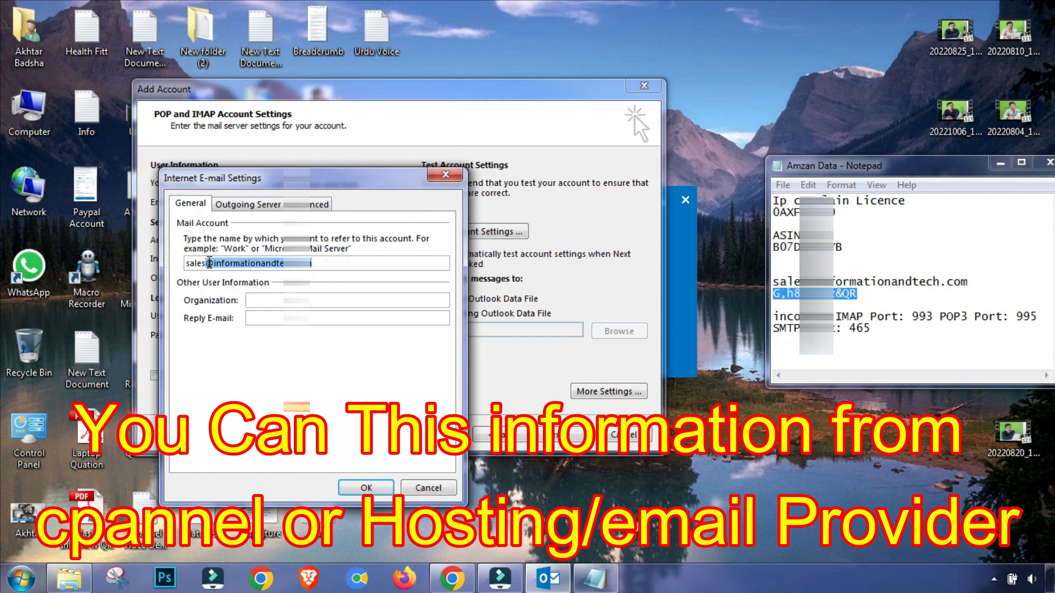
key(BackSpace)
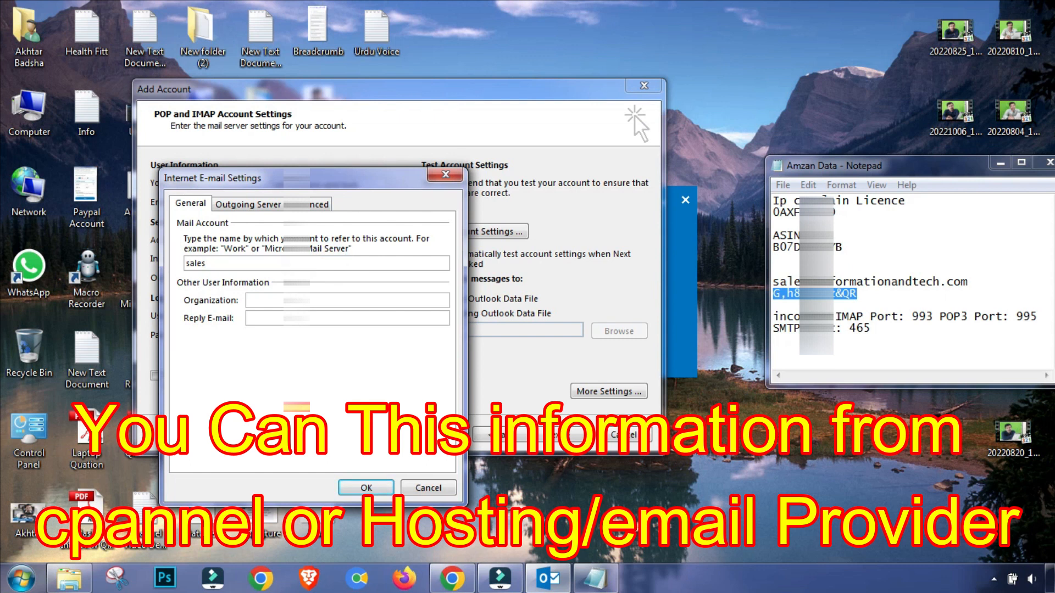
click(226, 206)
click(277, 226)
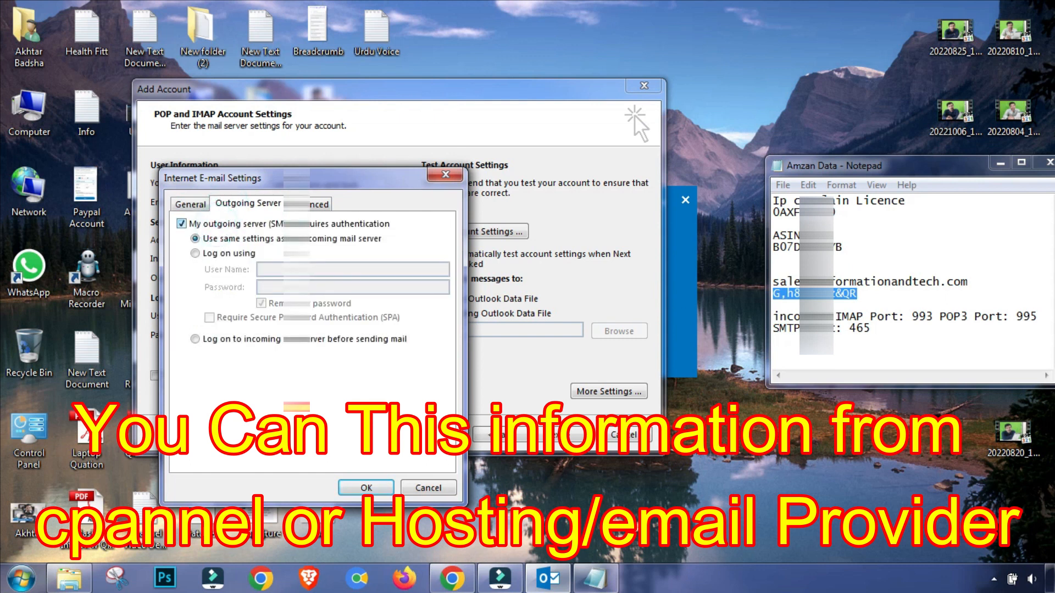
- Set the outgoing server's encrypted connection to SSL, turn off leaving message copies on the server, and apply the settings
click(312, 206)
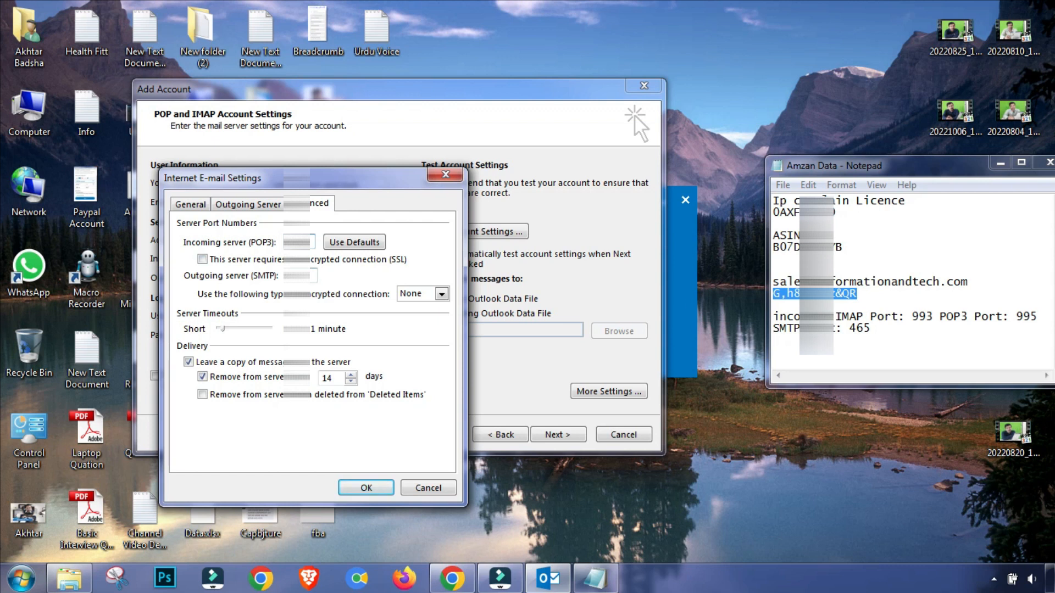
drag(306, 277, 281, 277)
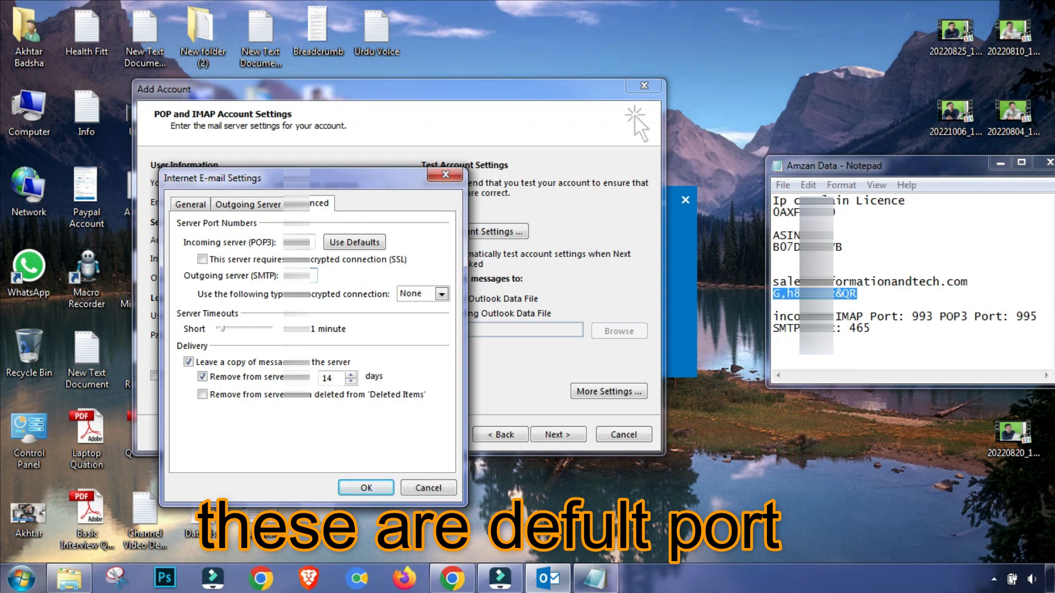
click(411, 295)
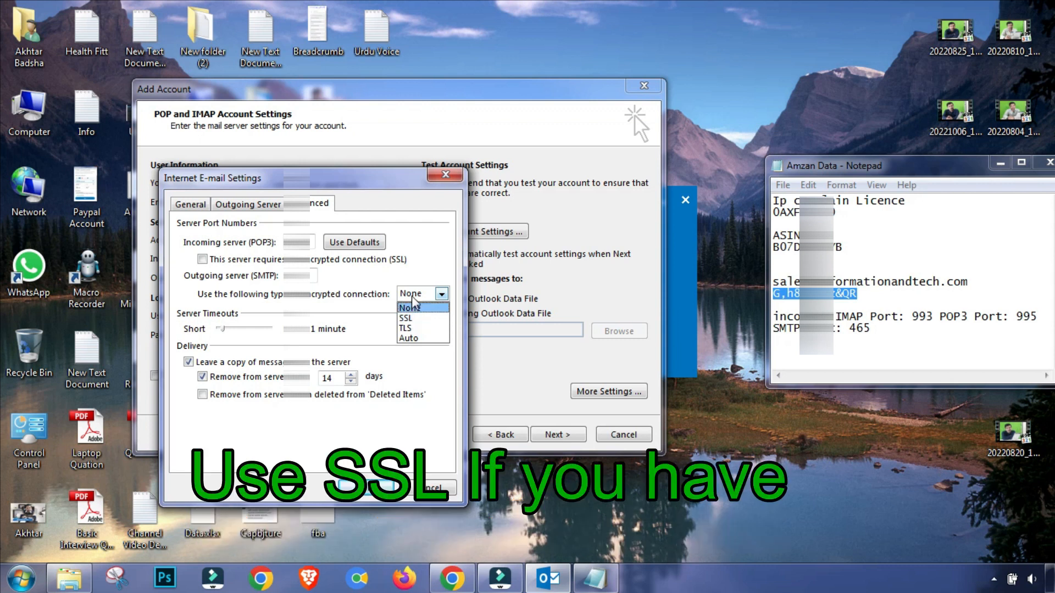
click(412, 319)
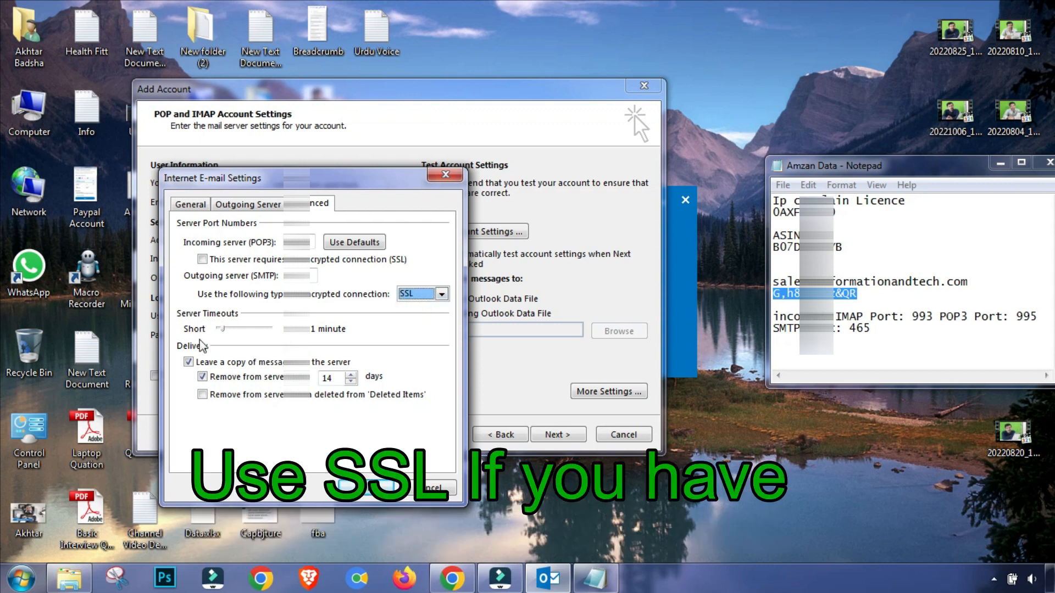
click(189, 362)
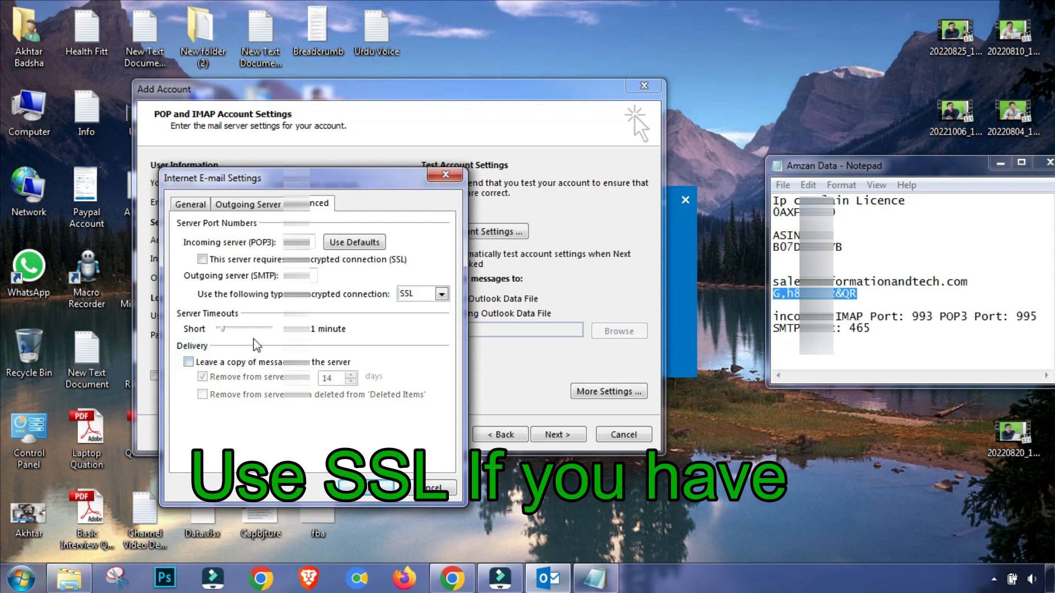
click(367, 492)
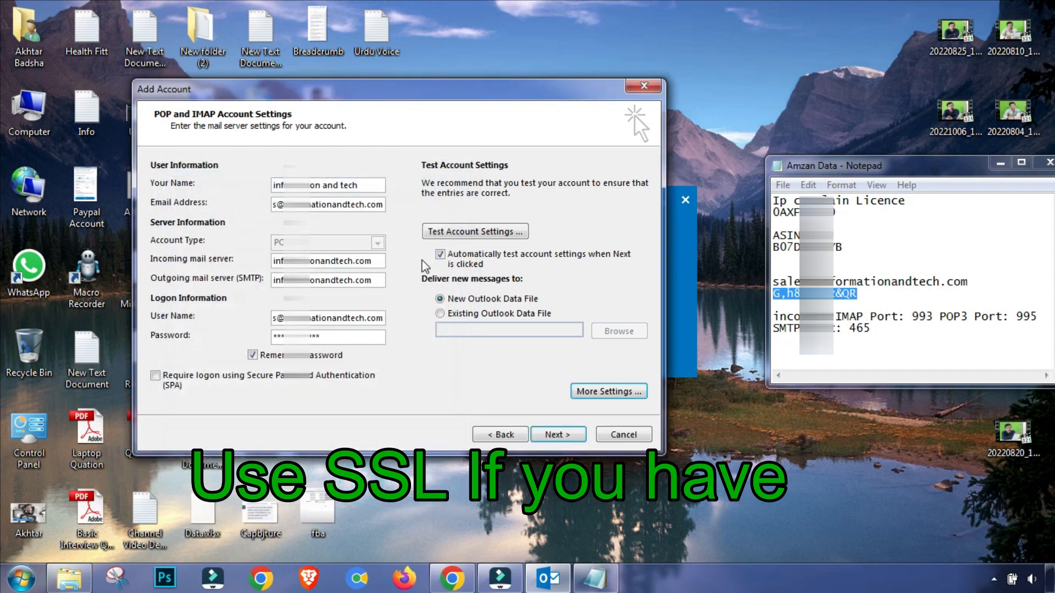
- Test the account settings, close the test results and proceed with the account setup
click(457, 233)
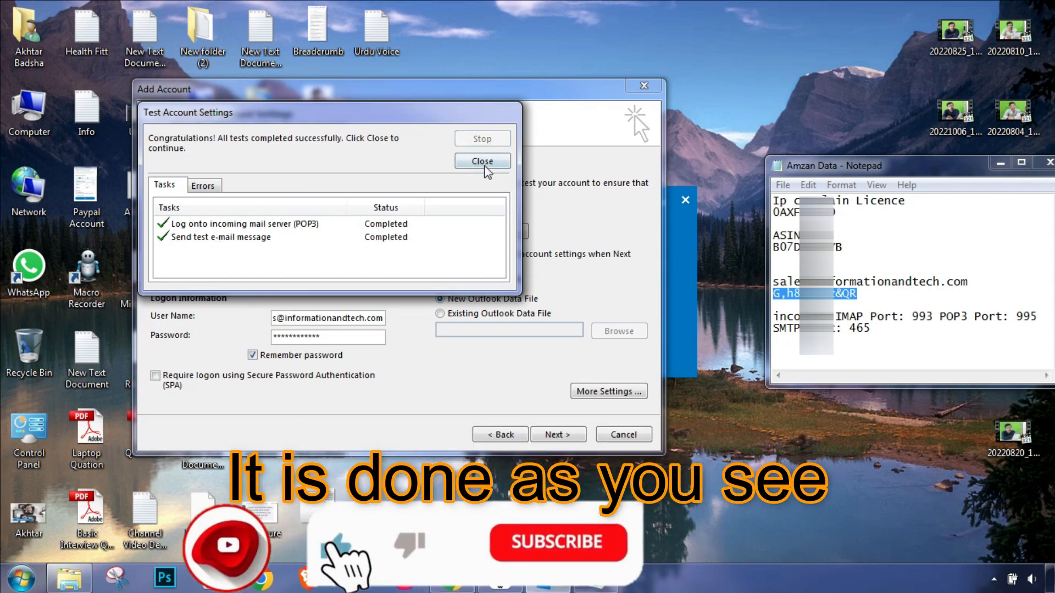
click(482, 162)
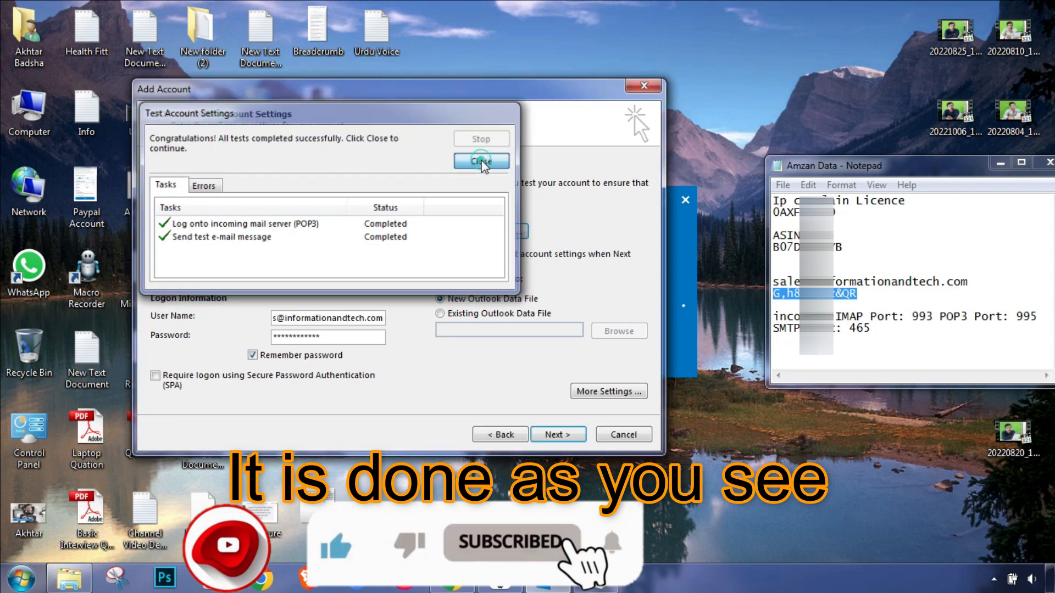
click(562, 435)
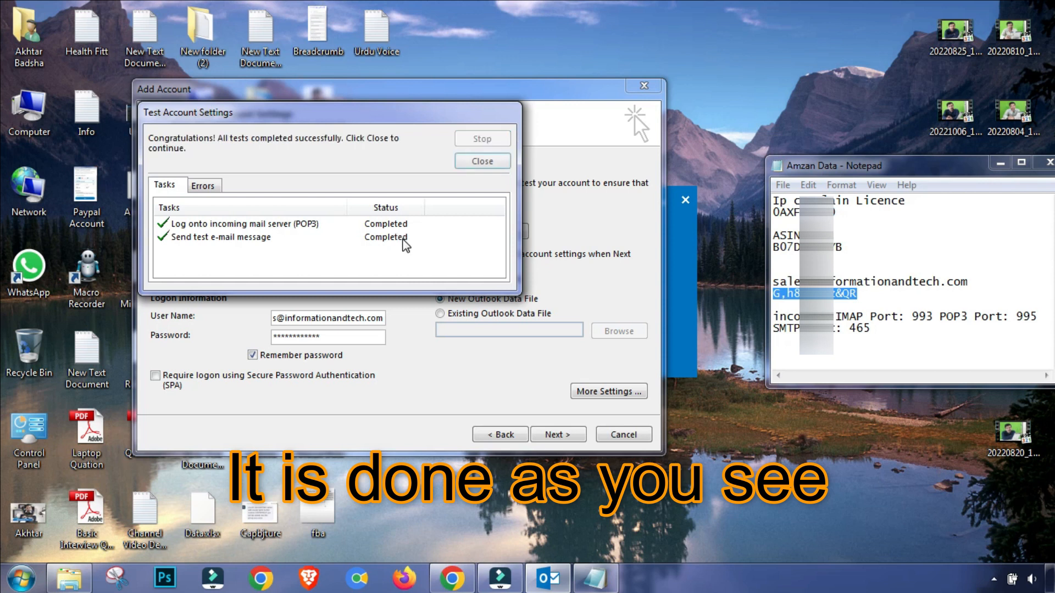
- Close the account test results and finish adding the new mail account
click(485, 164)
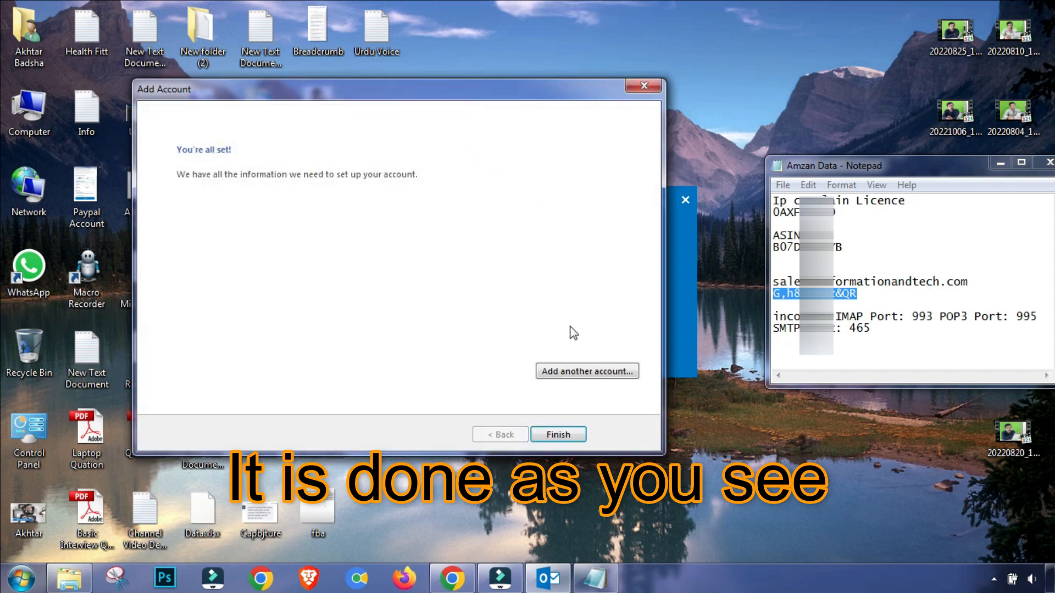
click(558, 435)
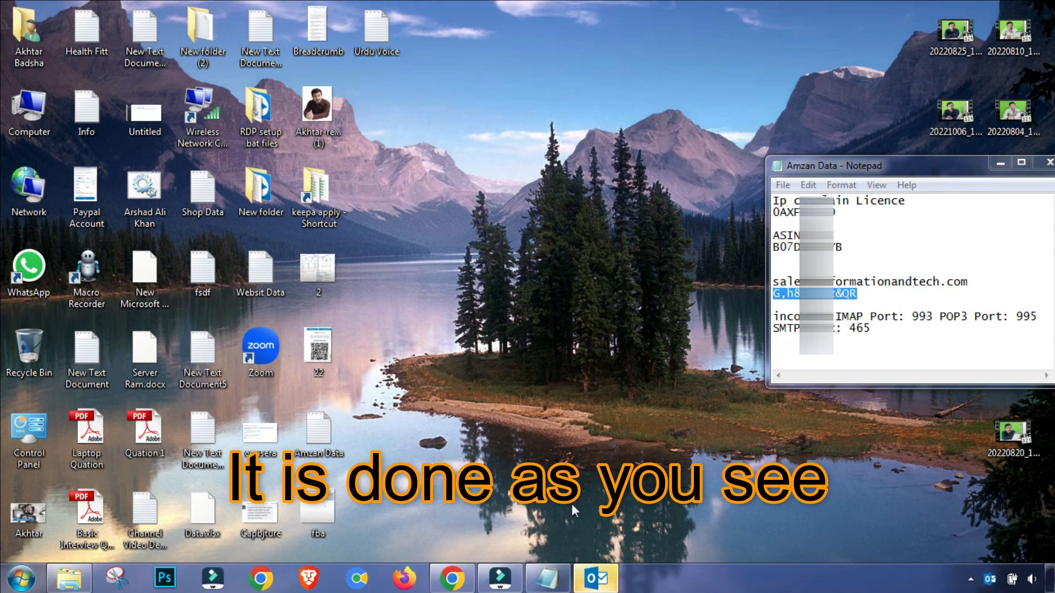
- Minimize the notes window and switch to the Outlook mailbox
mouse_move(598, 583)
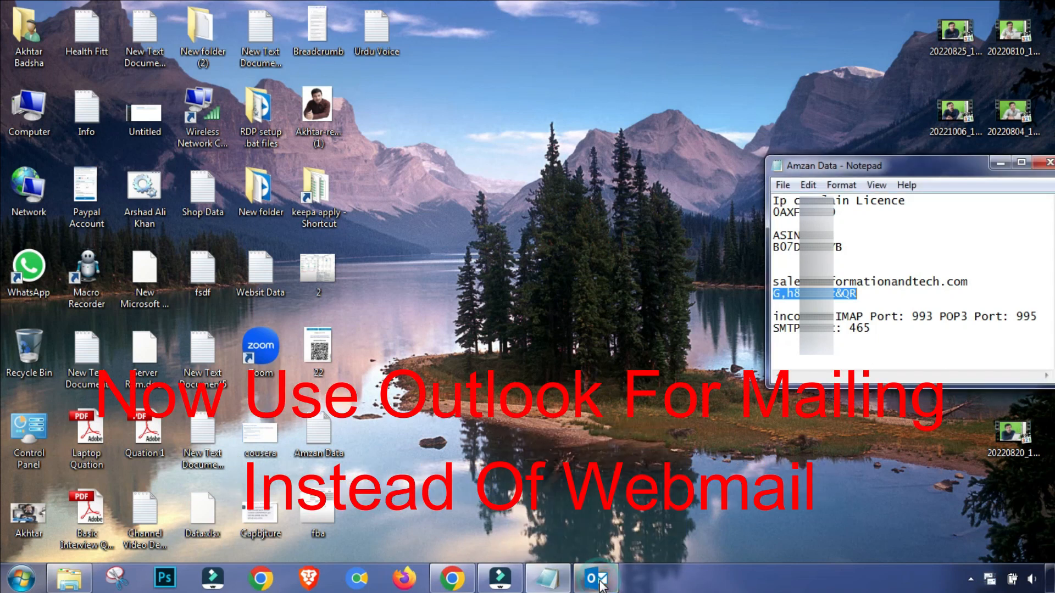
click(1000, 162)
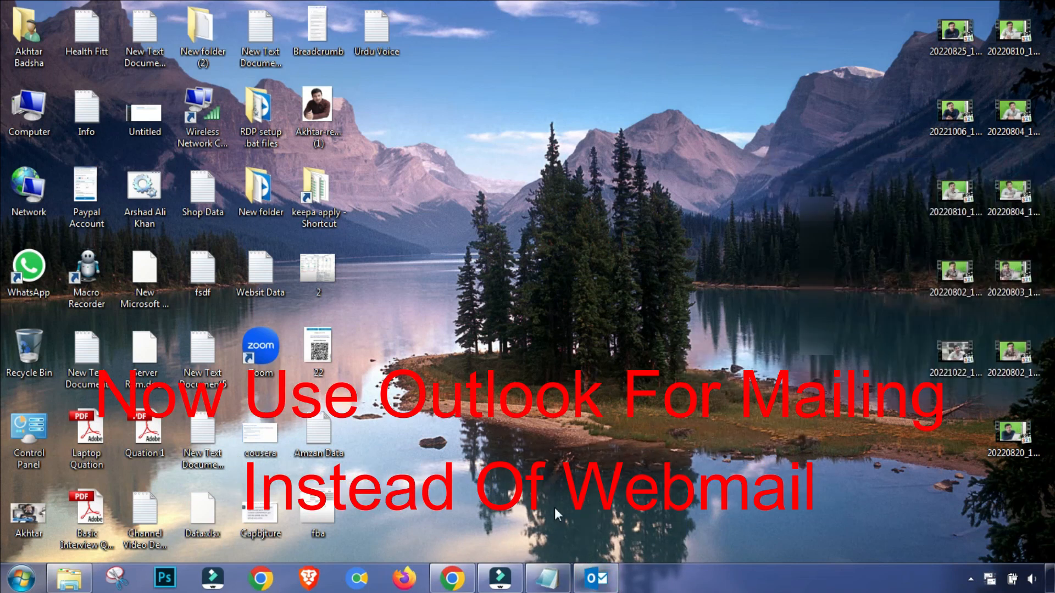
click(595, 580)
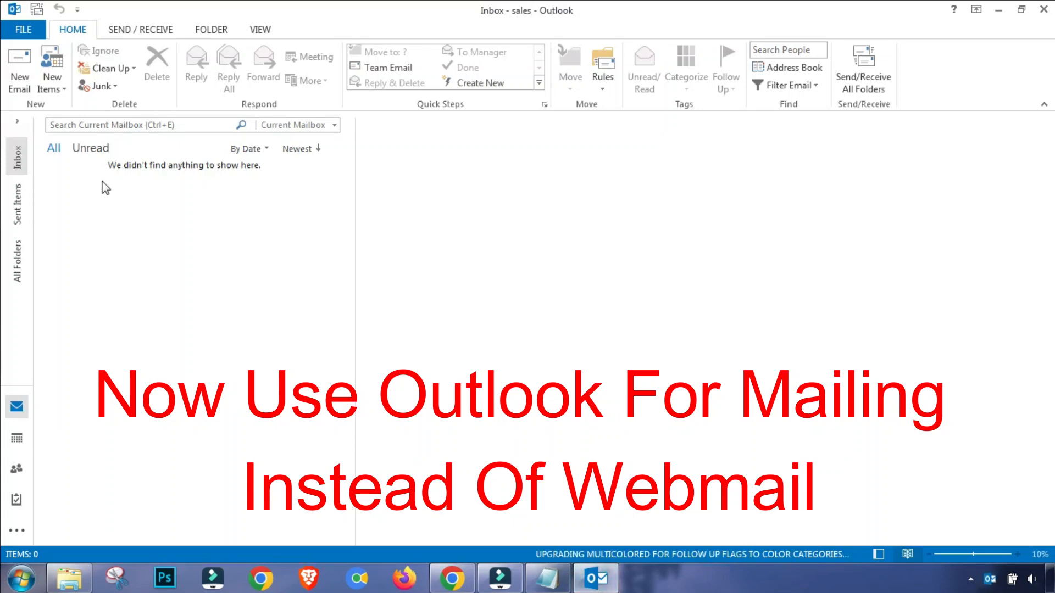
- Show a narrow folder pane with Favorites collapsed, and open the sales Inbox in a narrowed message list
click(21, 122)
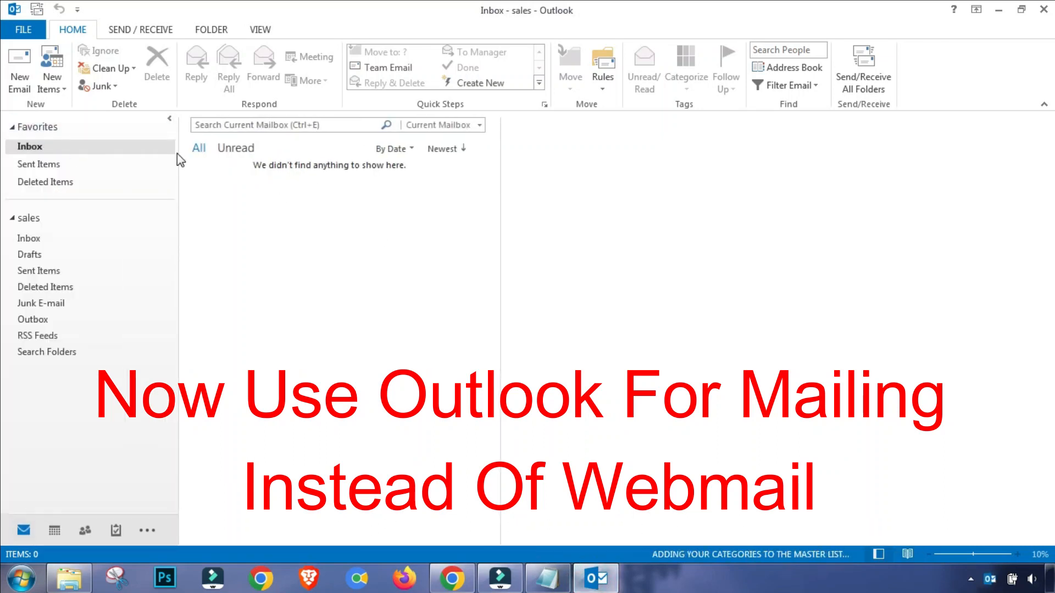
drag(175, 161, 88, 165)
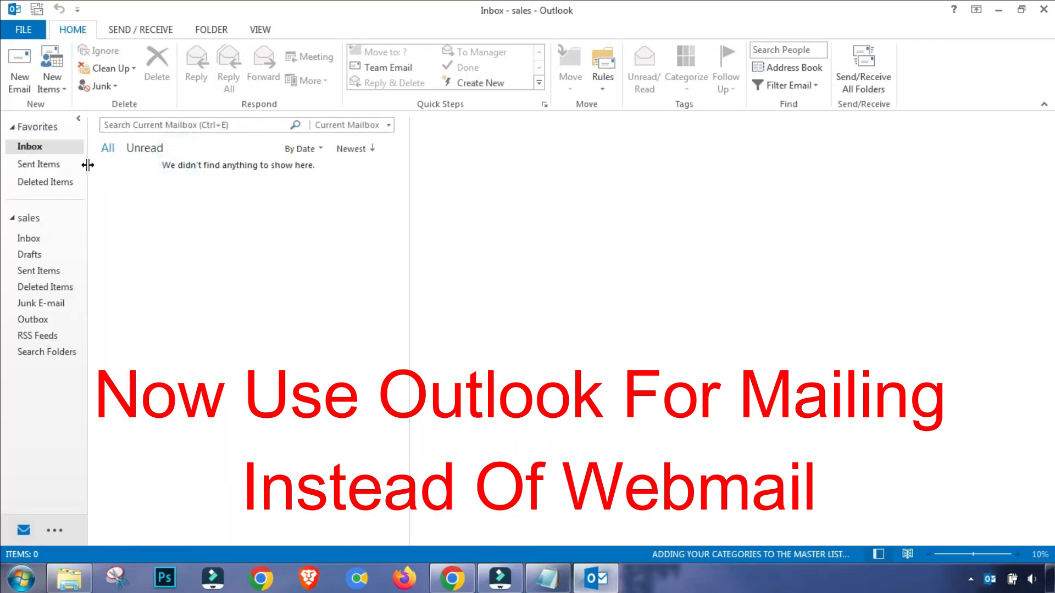
click(12, 127)
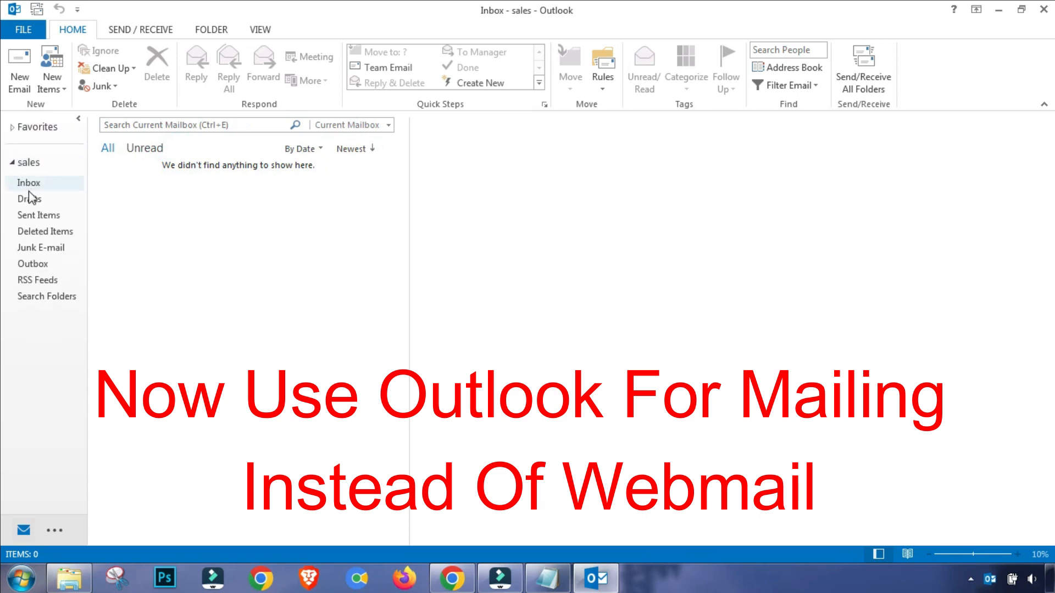
click(24, 183)
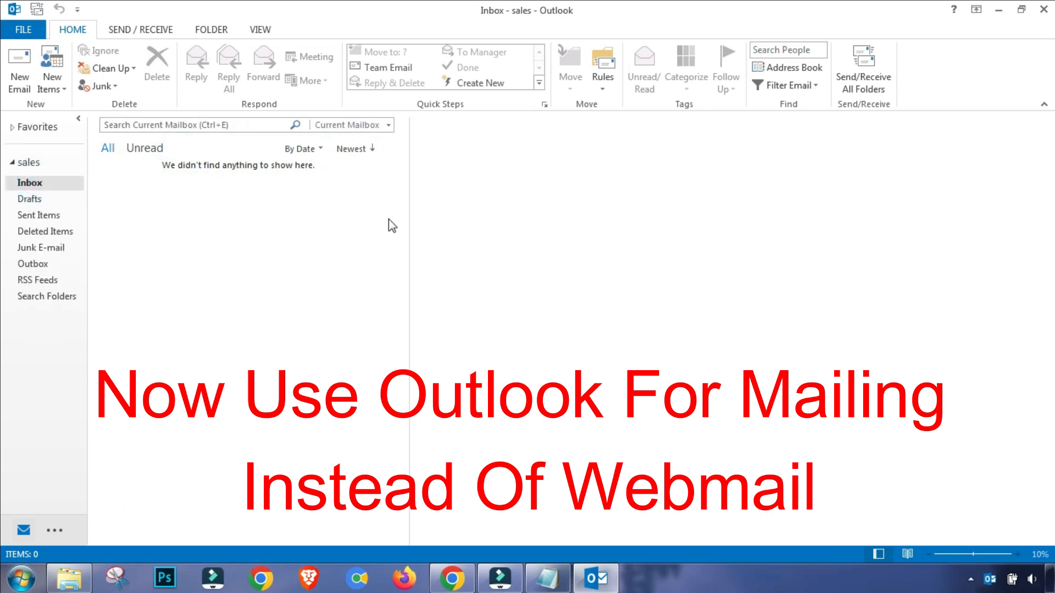
drag(262, 234, 276, 233)
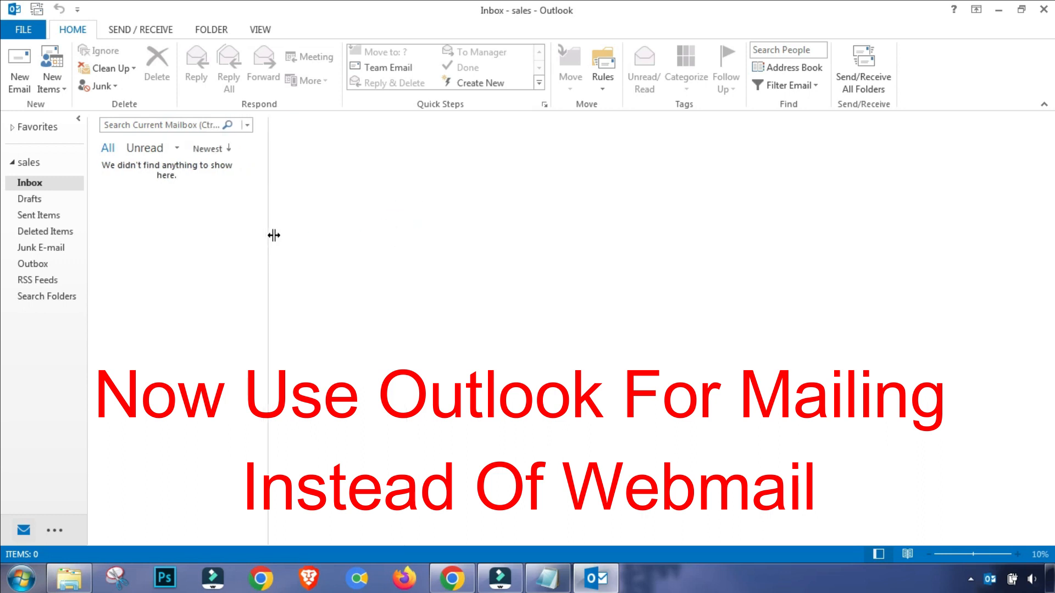
- Send and receive mail for all folders, and return to the main mail commands
click(122, 30)
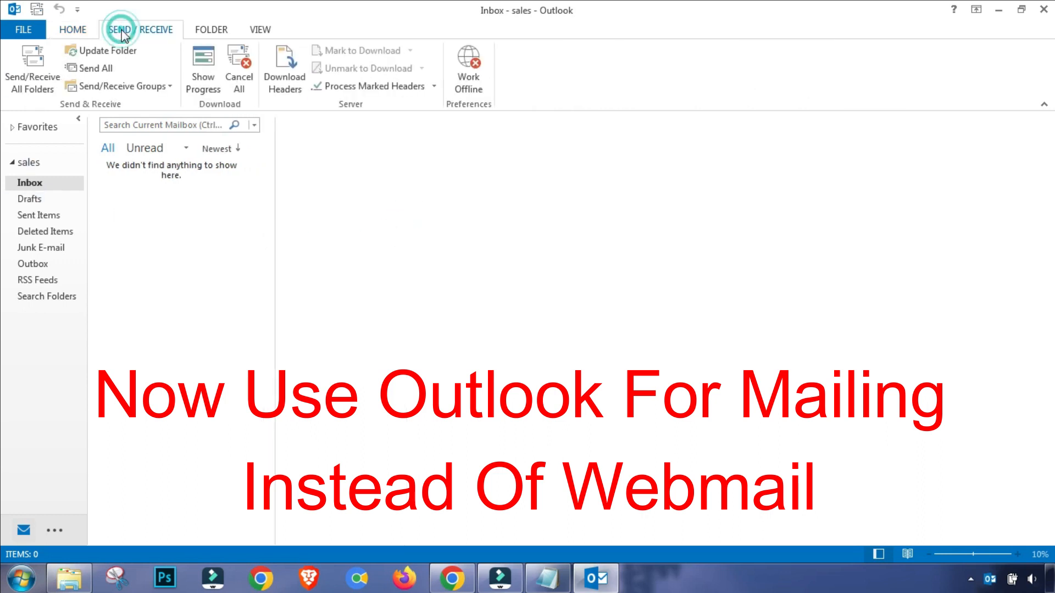
click(33, 66)
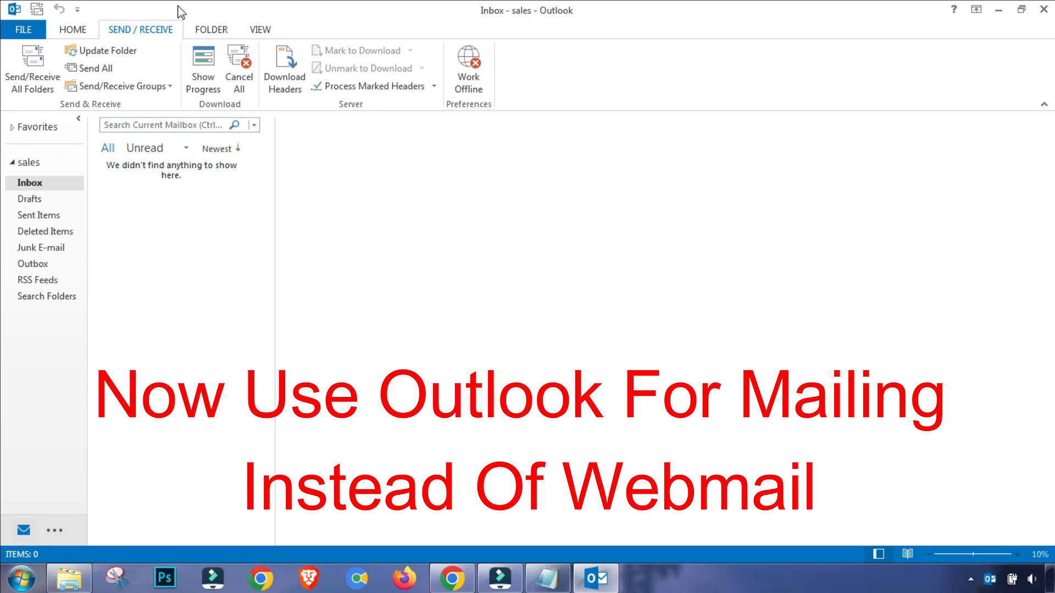
click(73, 32)
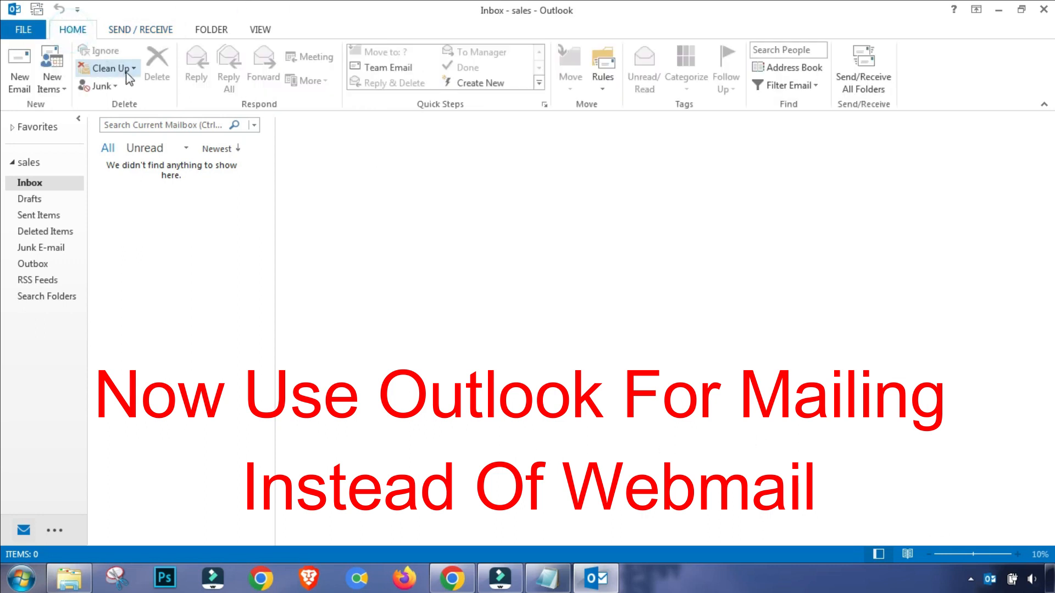